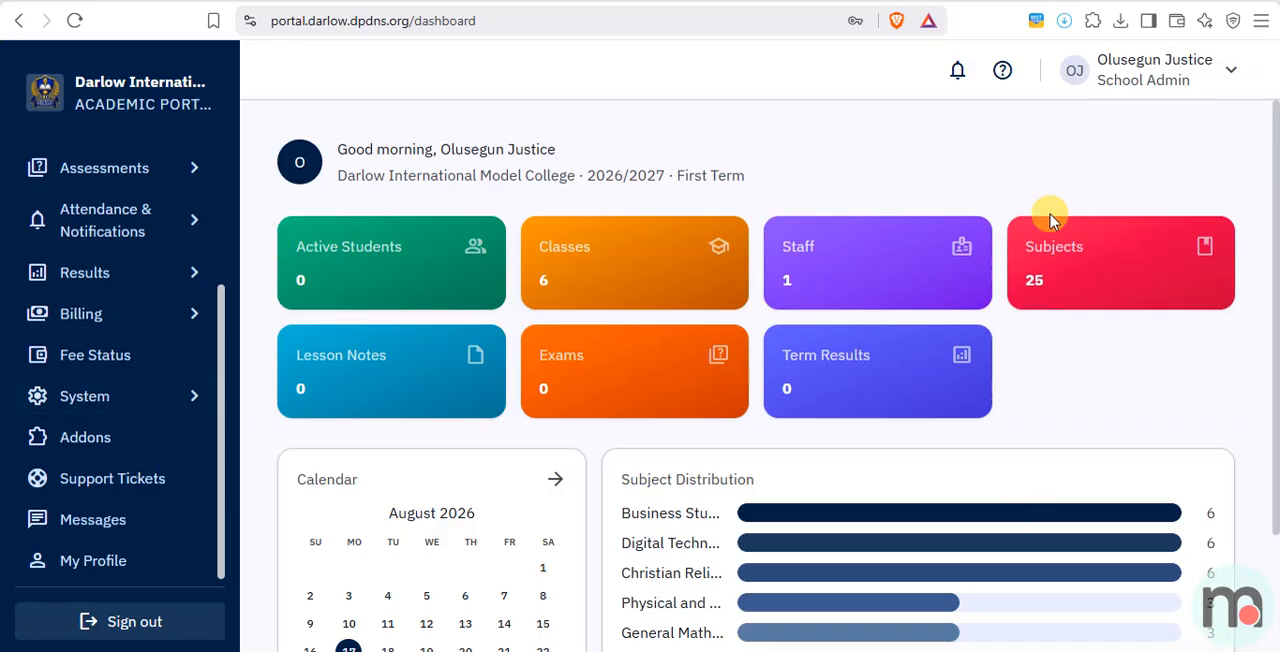
{"action": "left_click", "coordinate": [1210, 86]}
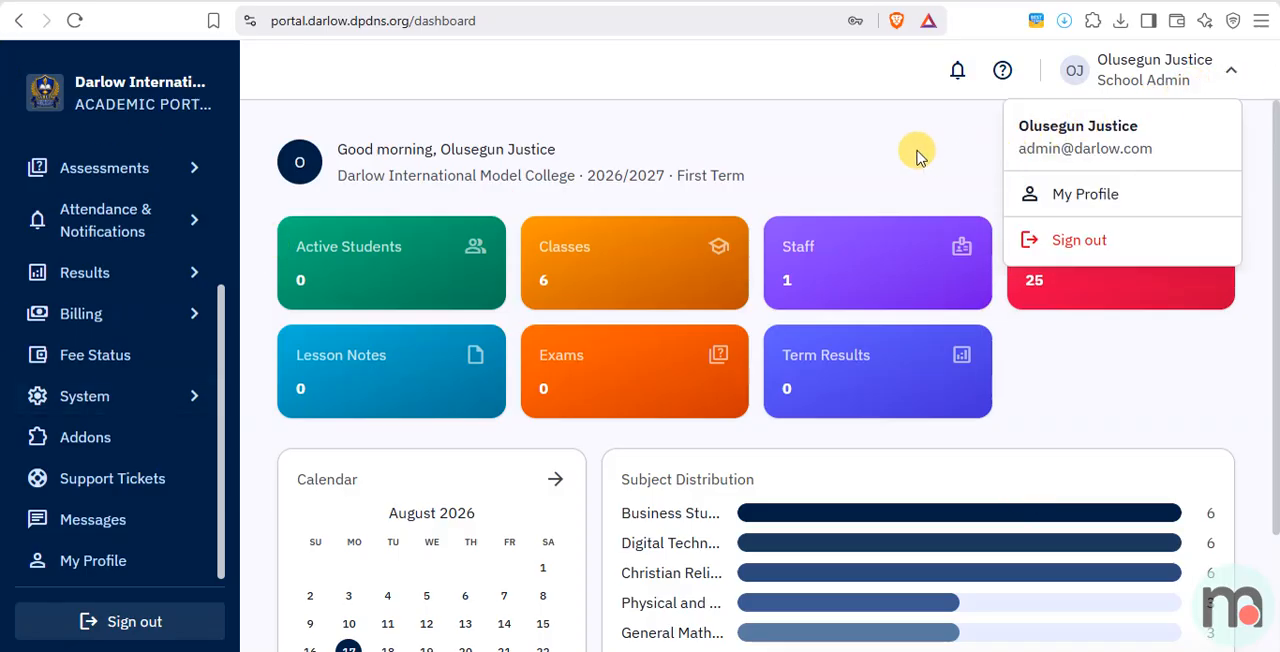
{"action": "left_click", "coordinate": [353, 90]}
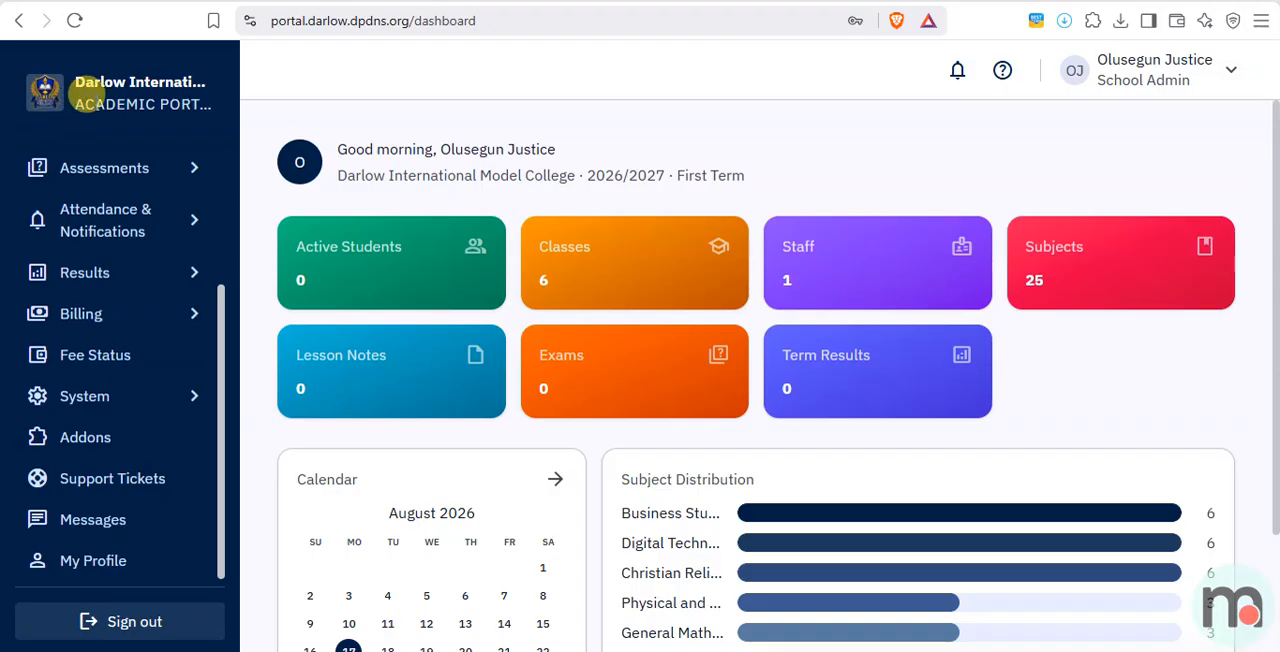
Open the Appearance & Login Screen section of the school's system settings.
{"action": "left_click", "coordinate": [141, 410]}
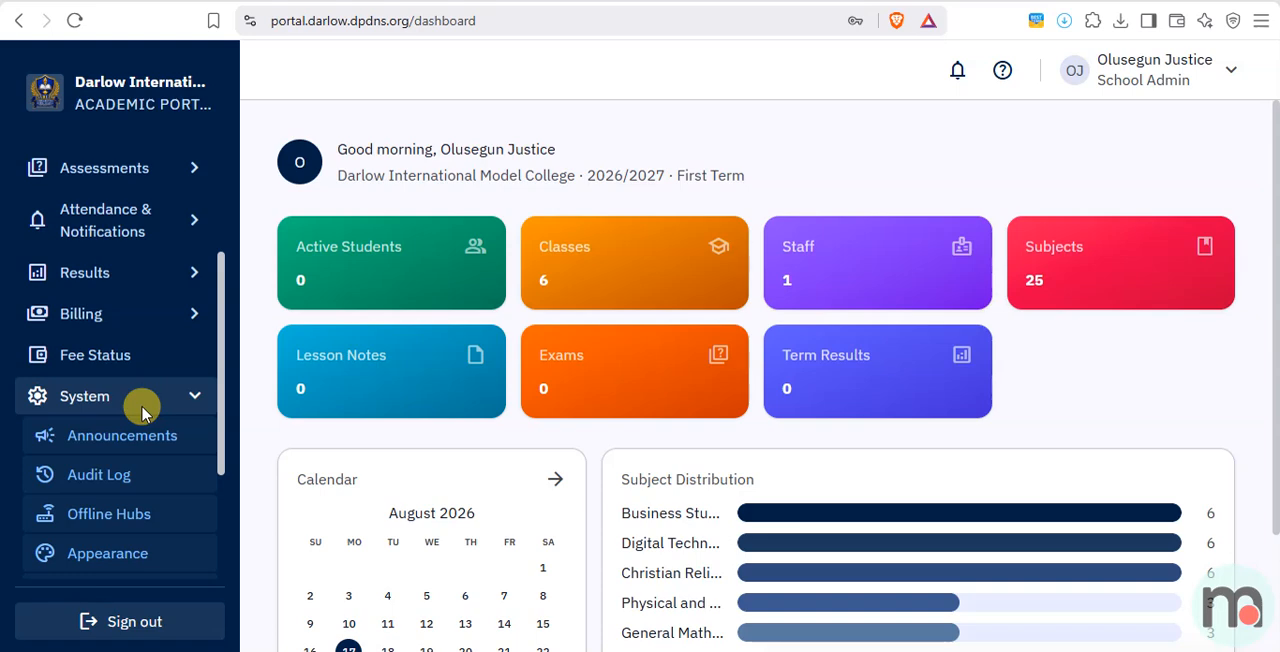
{"action": "scroll", "coordinate": [130, 470], "scroll_direction": "down", "scroll_amount": 1}
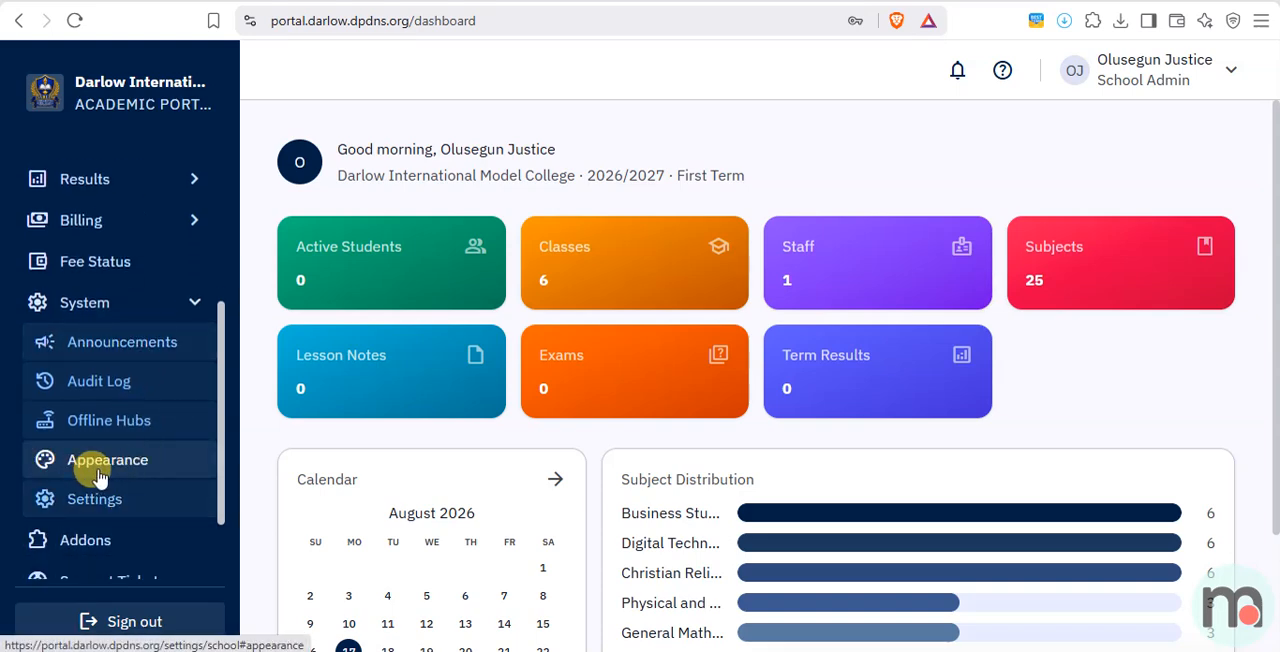
{"action": "left_click", "coordinate": [100, 478]}
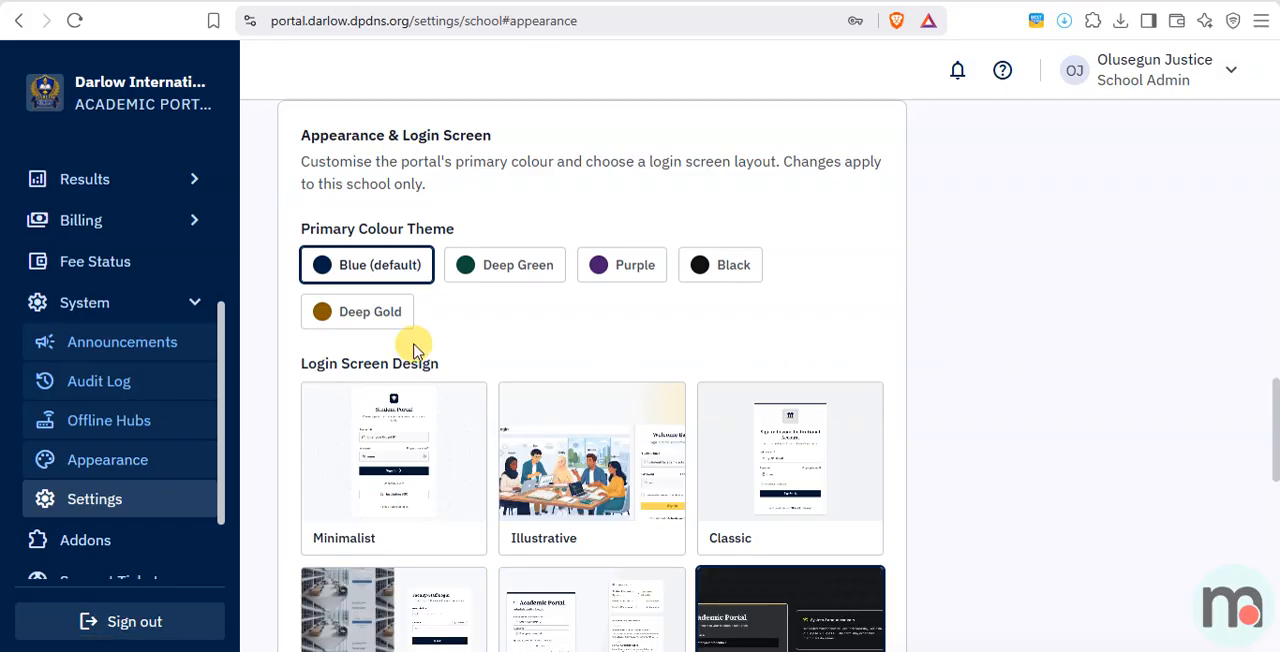
Set the portal's primary colour theme to Deep Green and save the school settings.
{"action": "scroll", "coordinate": [493, 275], "scroll_direction": "up", "scroll_amount": 10}
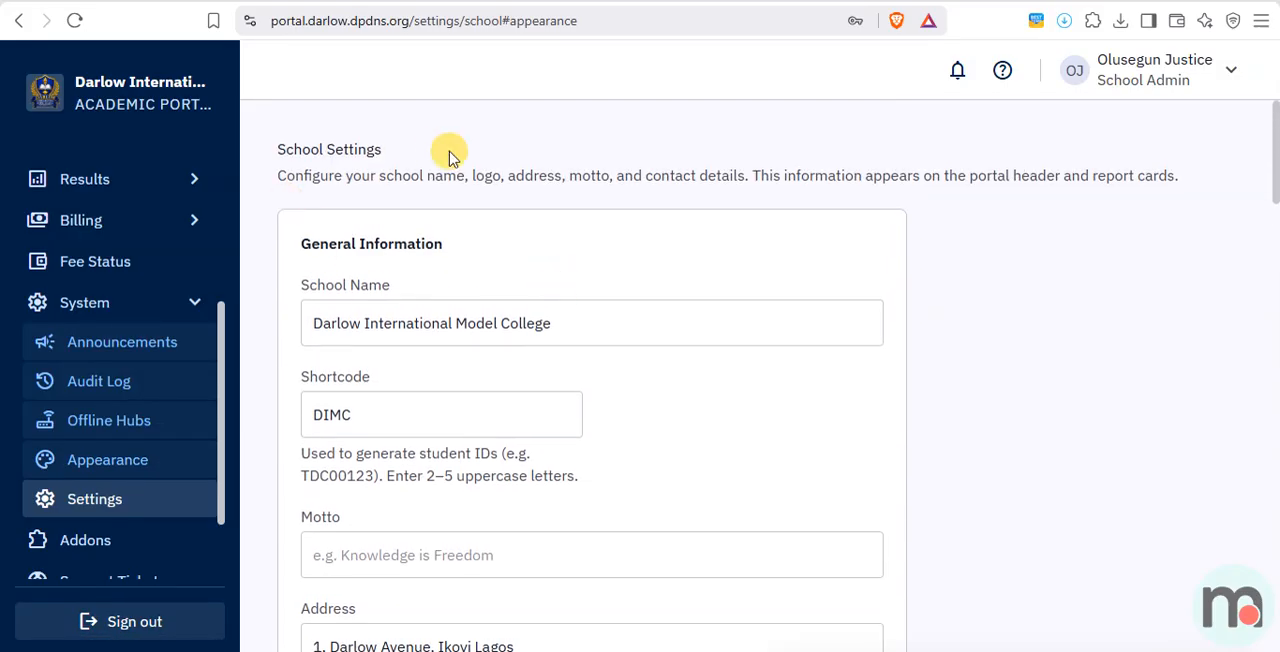
{"action": "scroll", "coordinate": [470, 440], "scroll_direction": "down", "scroll_amount": 5}
{"action": "scroll", "coordinate": [490, 462], "scroll_direction": "down", "scroll_amount": 10}
{"action": "scroll", "coordinate": [514, 463], "scroll_direction": "up", "scroll_amount": 5}
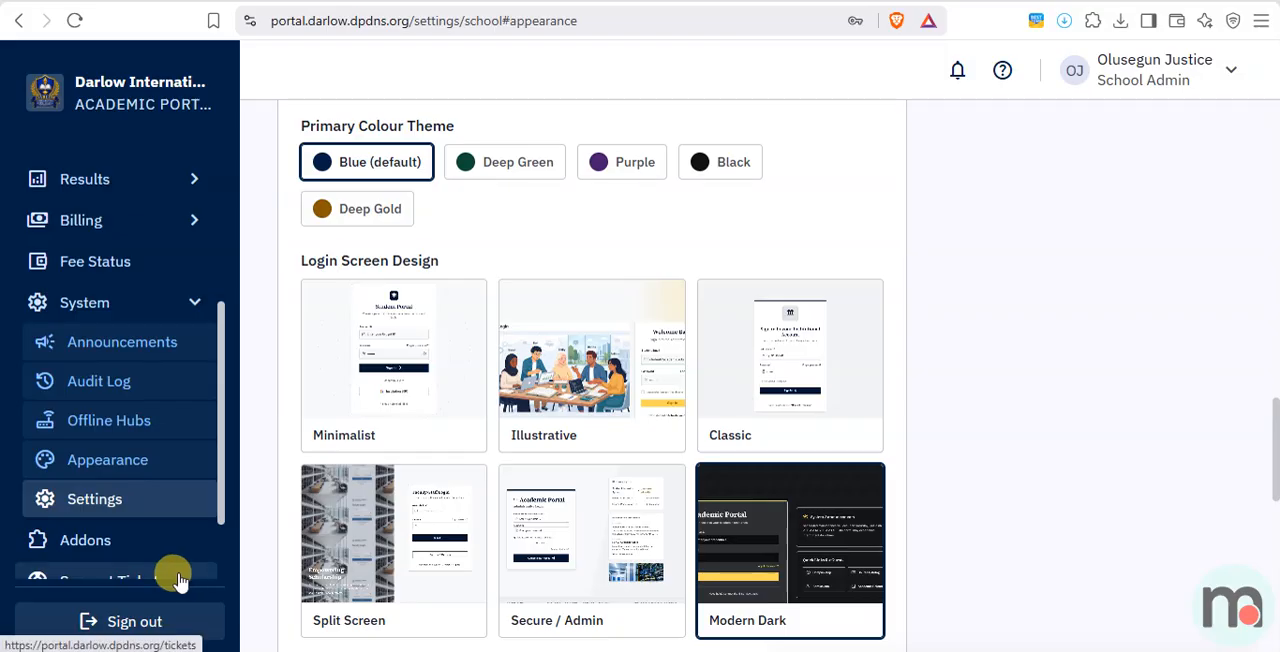
{"action": "left_click", "coordinate": [475, 168]}
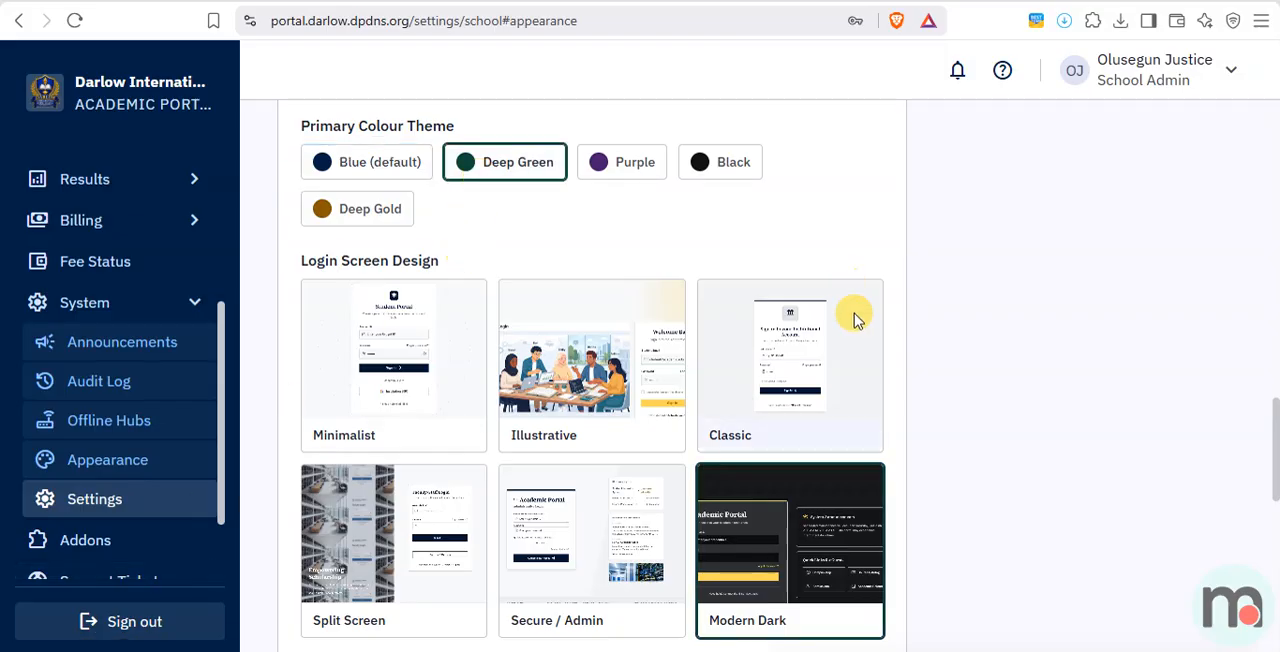
{"action": "scroll", "coordinate": [840, 440], "scroll_direction": "down", "scroll_amount": 5}
{"action": "scroll", "coordinate": [900, 410], "scroll_direction": "down", "scroll_amount": 3}
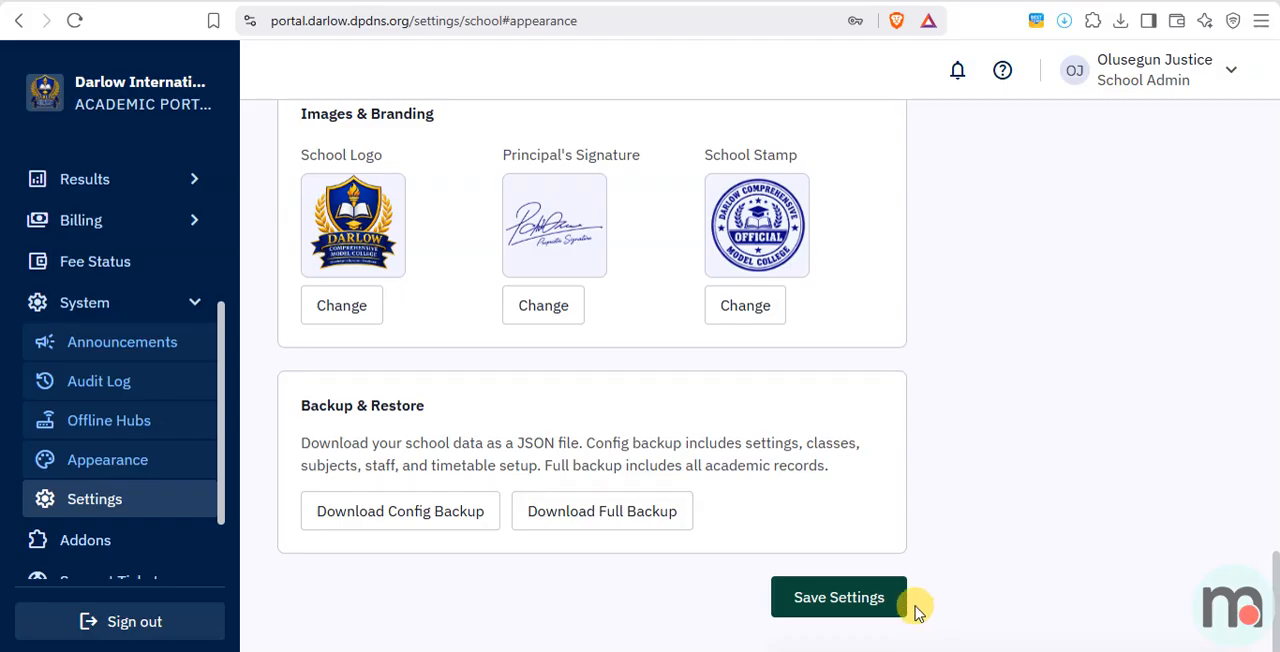
{"action": "left_click", "coordinate": [863, 594]}
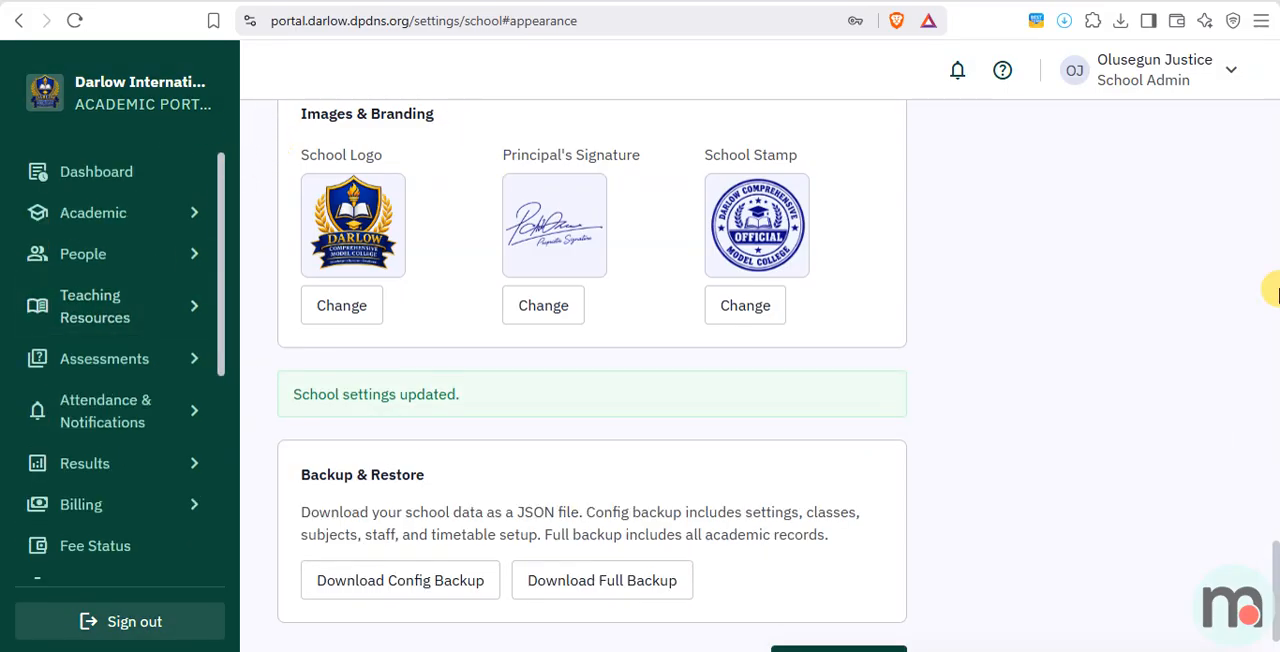
Change the portal's primary colour theme to Black and save the school settings.
{"action": "scroll", "coordinate": [951, 497], "scroll_direction": "up", "scroll_amount": 10}
{"action": "scroll", "coordinate": [623, 260], "scroll_direction": "down", "scroll_amount": 3}
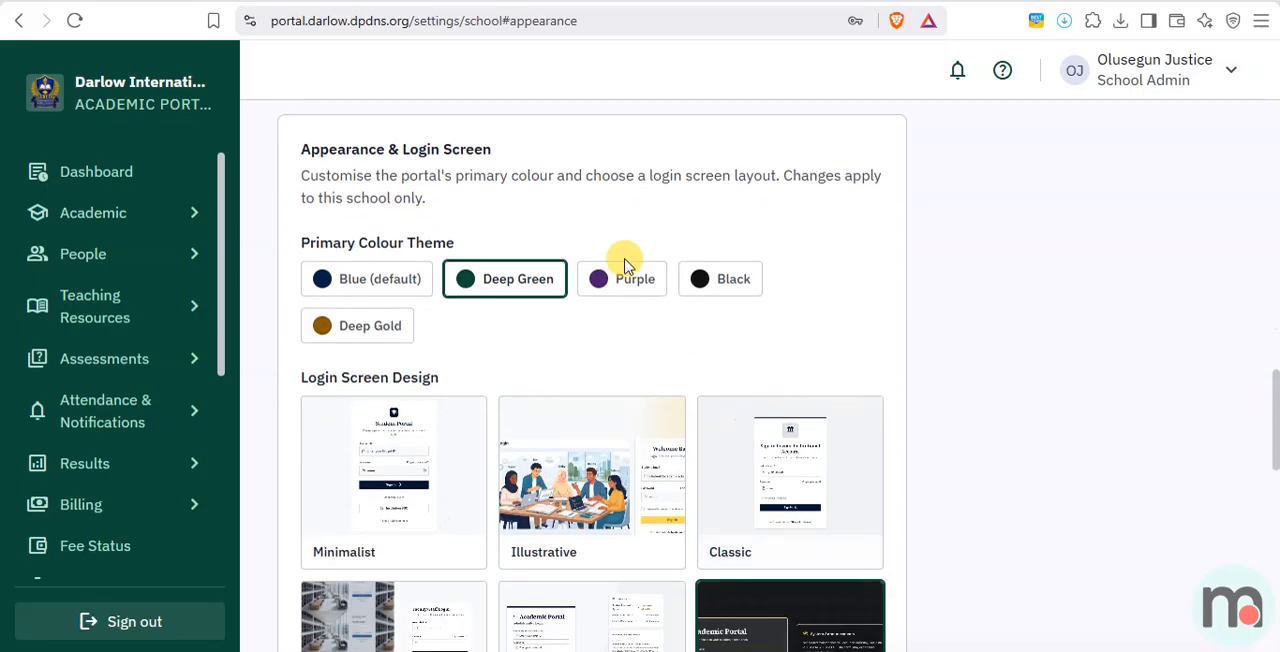
{"action": "left_click", "coordinate": [722, 288]}
{"action": "scroll", "coordinate": [986, 540], "scroll_direction": "down", "scroll_amount": 10}
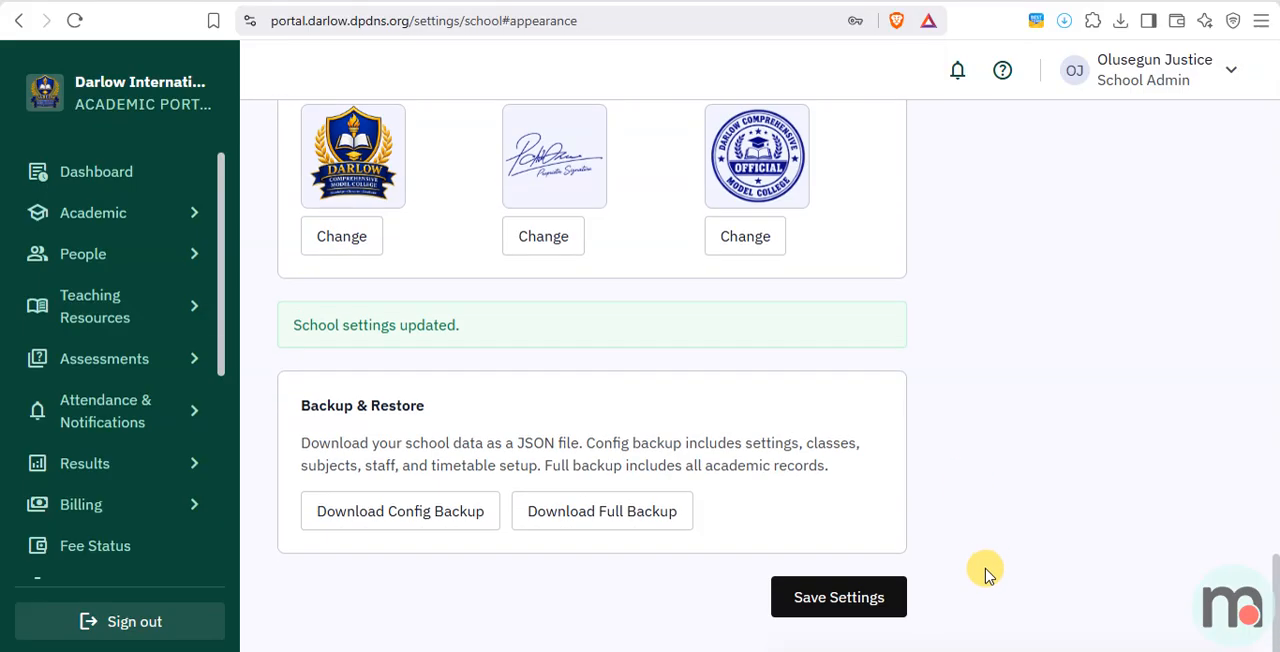
{"action": "left_click", "coordinate": [818, 600]}
Switch the portal's primary colour theme to Deep Gold and save the school settings.
{"action": "scroll", "coordinate": [1137, 518], "scroll_direction": "up", "scroll_amount": 5}
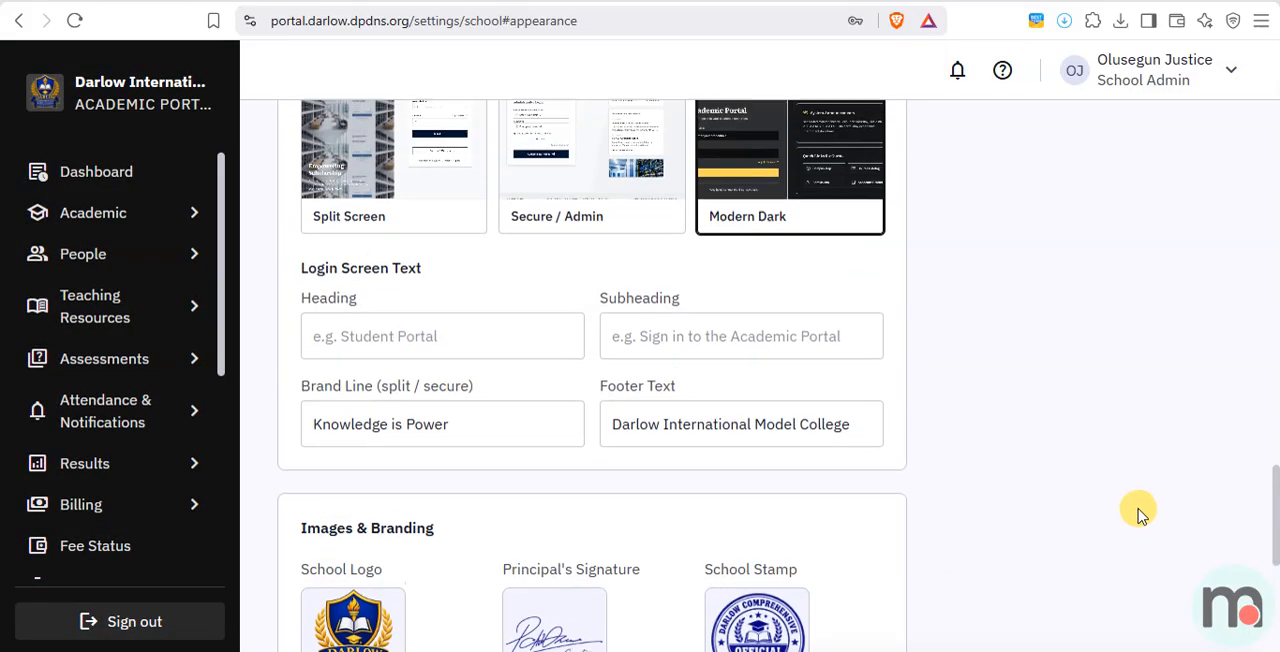
{"action": "scroll", "coordinate": [1142, 513], "scroll_direction": "up", "scroll_amount": 5}
{"action": "left_click", "coordinate": [329, 254]}
{"action": "scroll", "coordinate": [833, 562], "scroll_direction": "down", "scroll_amount": 8}
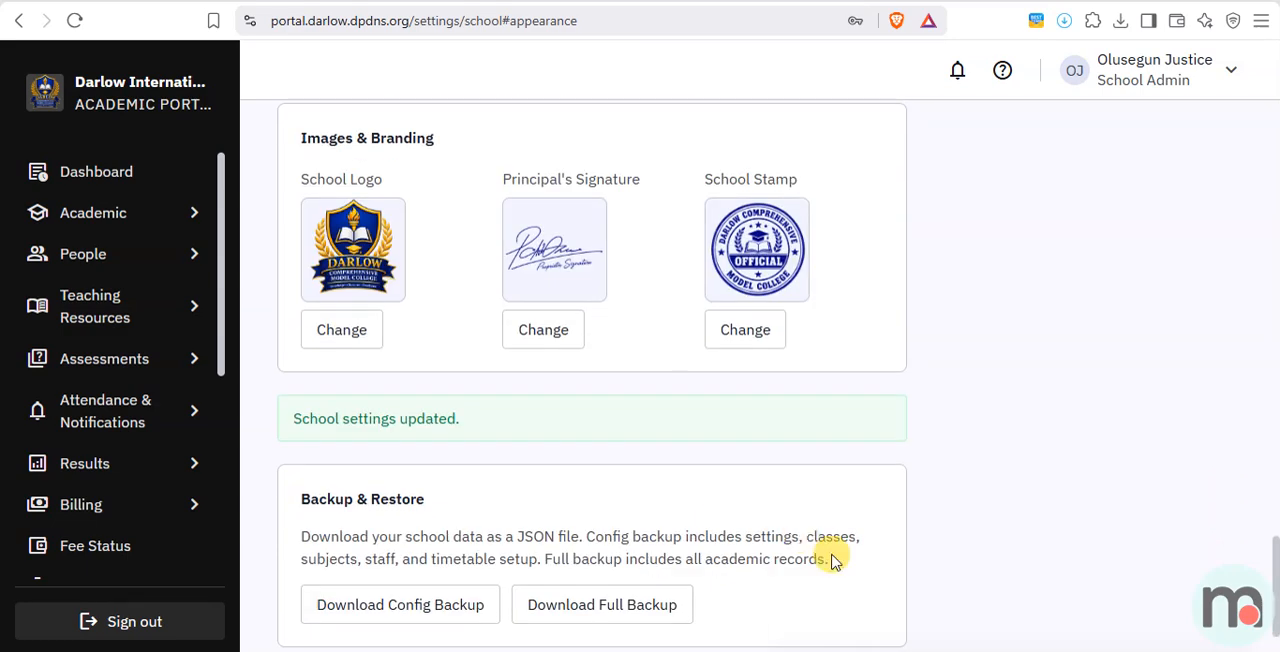
{"action": "scroll", "coordinate": [833, 562], "scroll_direction": "down", "scroll_amount": 1}
{"action": "left_click", "coordinate": [808, 590]}
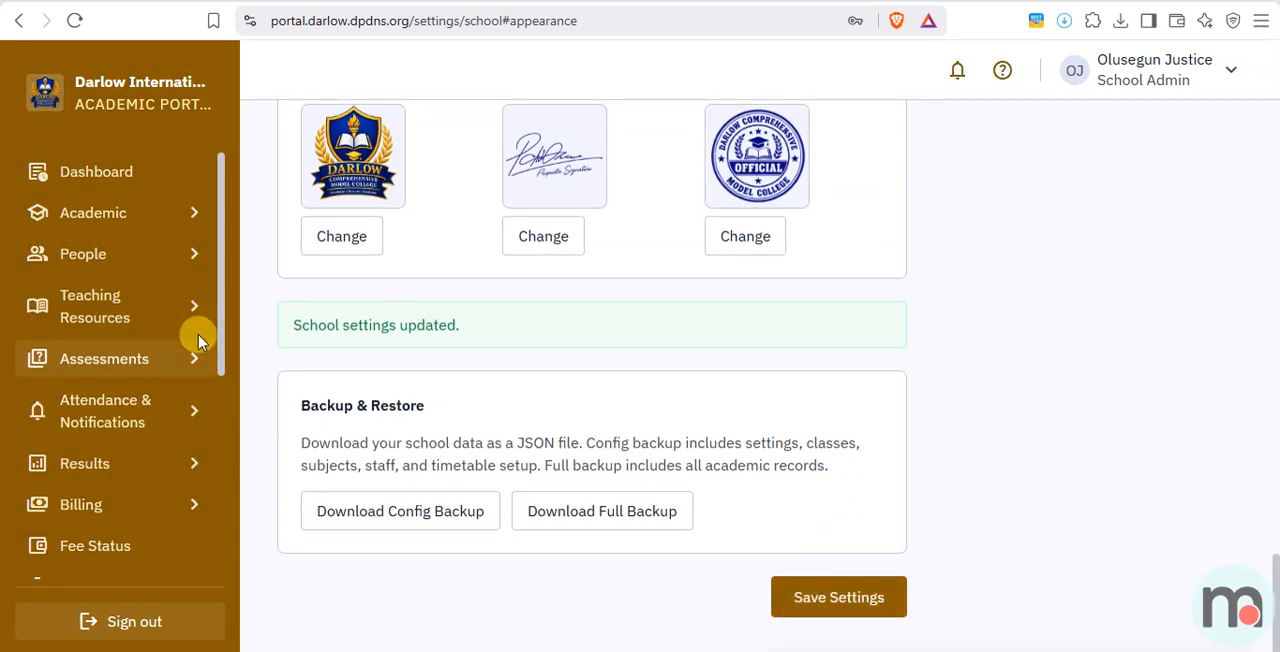
Set the portal's primary colour theme to Purple and save the school settings.
{"action": "scroll", "coordinate": [1060, 275], "scroll_direction": "up", "scroll_amount": 8}
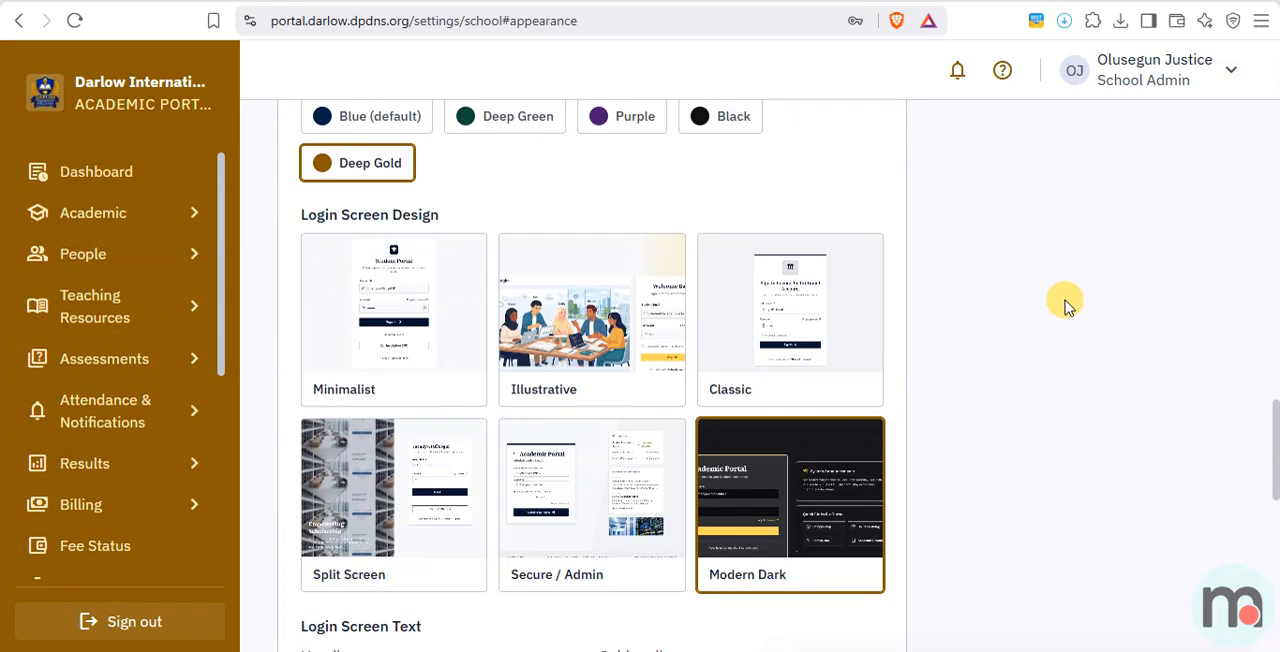
{"action": "scroll", "coordinate": [1064, 290], "scroll_direction": "up", "scroll_amount": 2}
{"action": "left_click", "coordinate": [612, 306]}
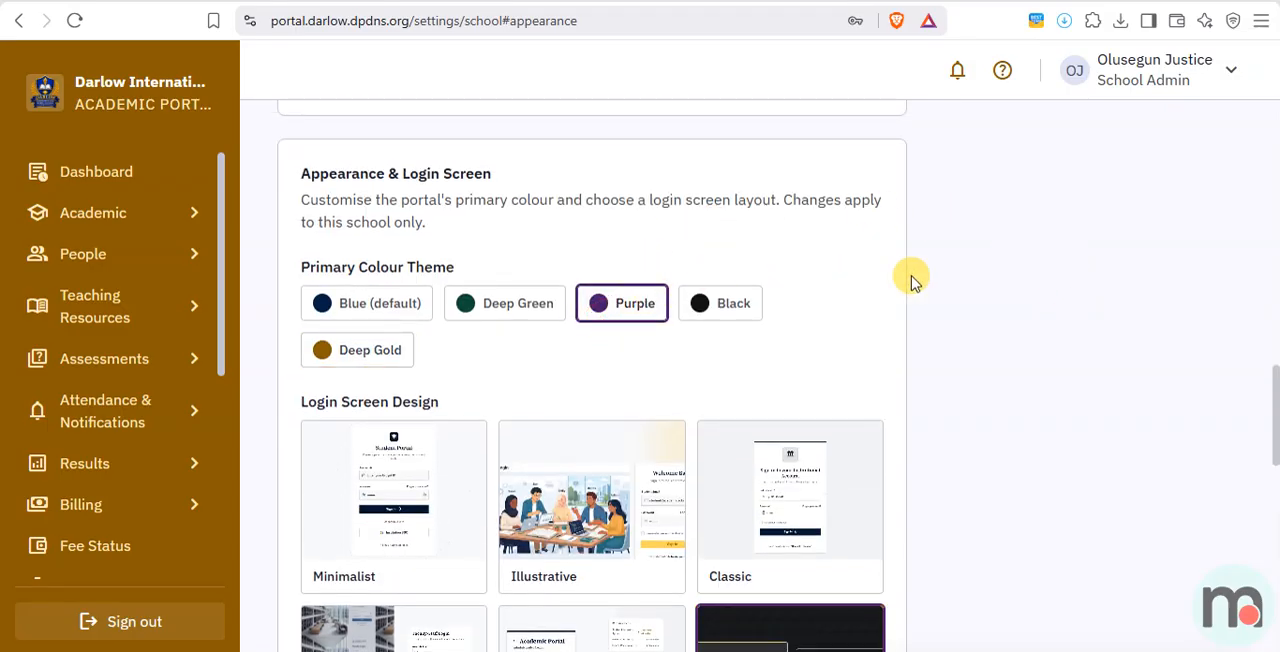
{"action": "scroll", "coordinate": [912, 280], "scroll_direction": "down", "scroll_amount": 10}
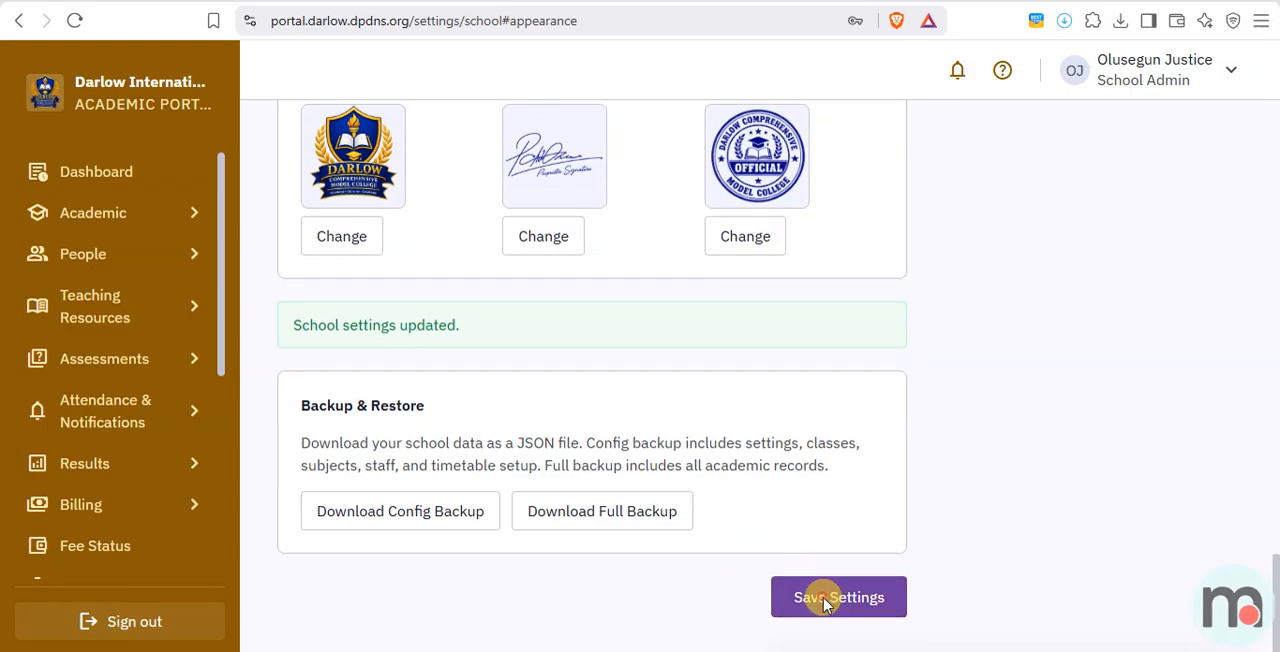
{"action": "left_click", "coordinate": [824, 598]}
Choose the Split Screen login design and upload a classroom illustration as its login image.
{"action": "scroll", "coordinate": [903, 463], "scroll_direction": "up", "scroll_amount": 5}
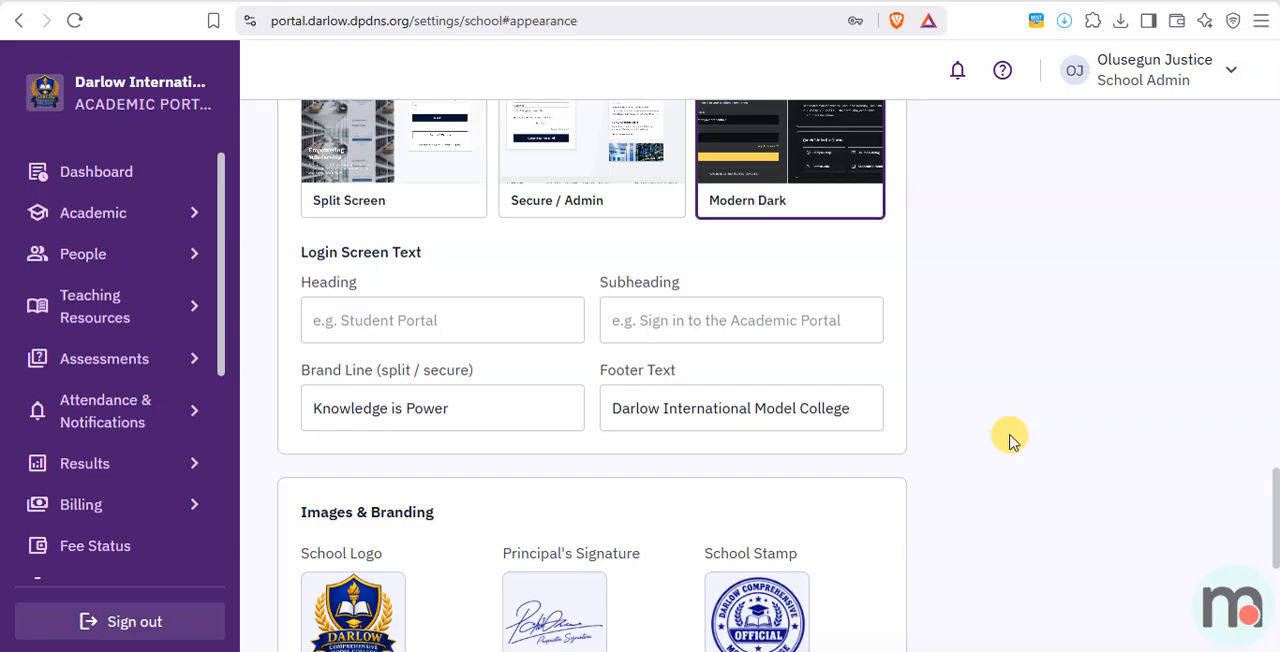
{"action": "scroll", "coordinate": [1000, 438], "scroll_direction": "up", "scroll_amount": 4}
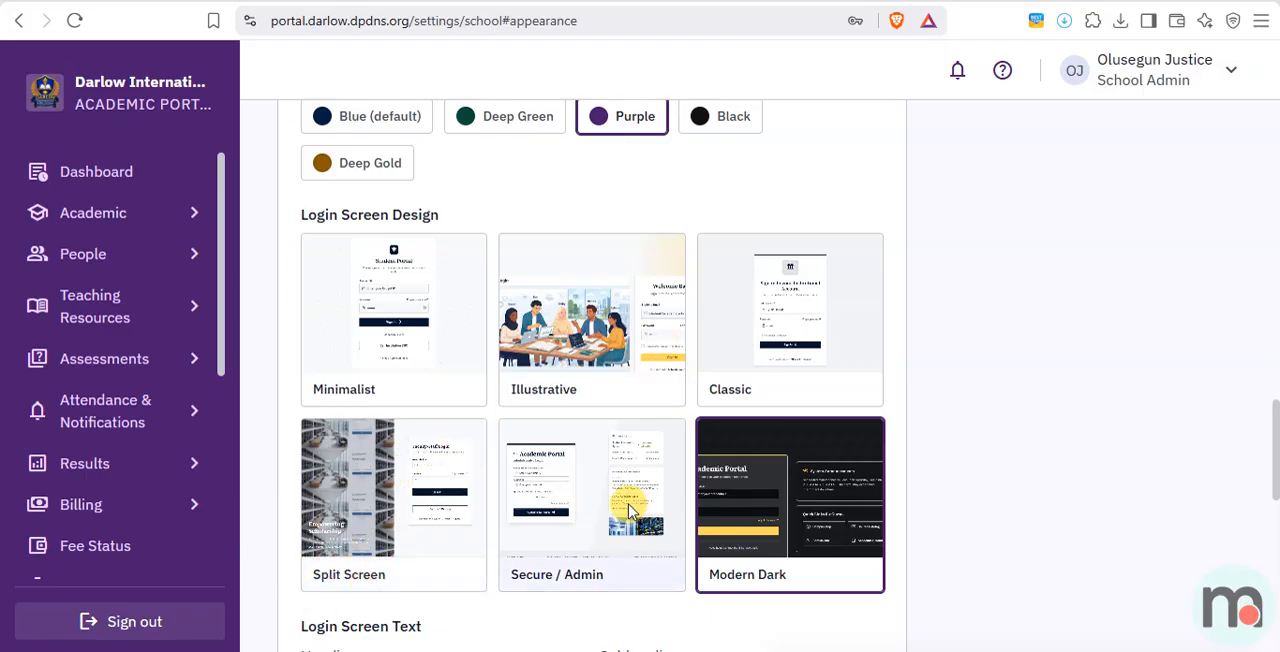
{"action": "left_click", "coordinate": [330, 470]}
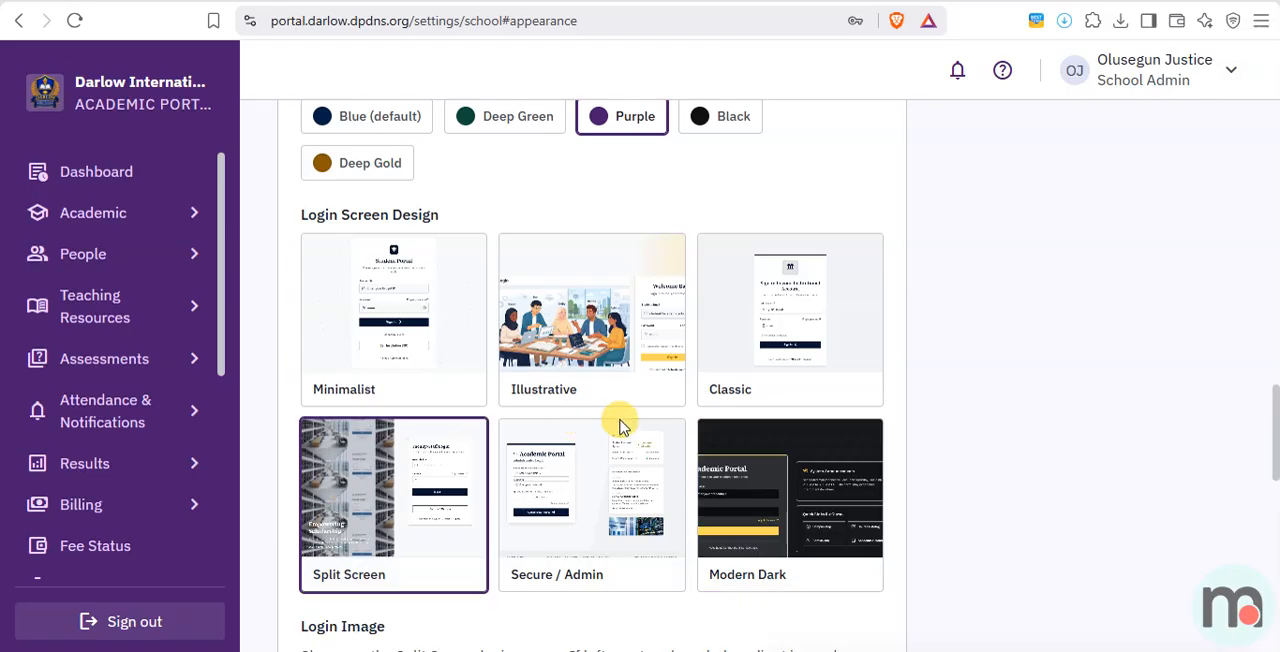
{"action": "scroll", "coordinate": [940, 380], "scroll_direction": "down", "scroll_amount": 4}
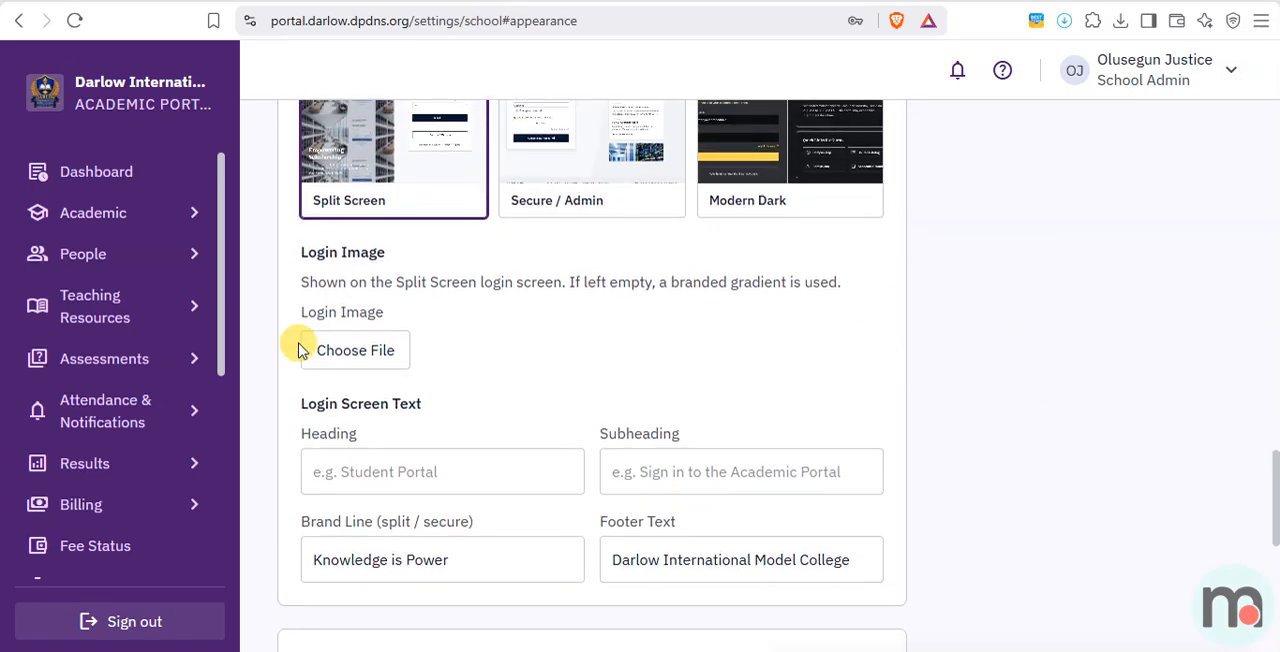
{"action": "scroll", "coordinate": [343, 343], "scroll_direction": "up", "scroll_amount": 1}
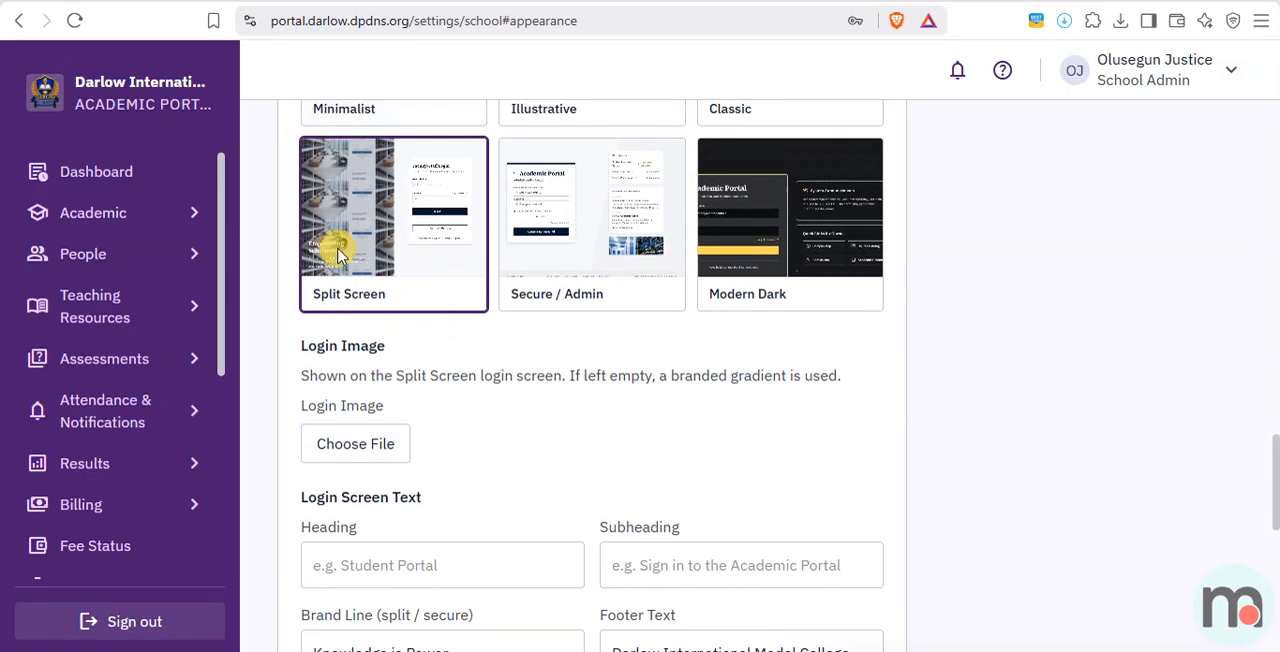
{"action": "left_click", "coordinate": [365, 453]}
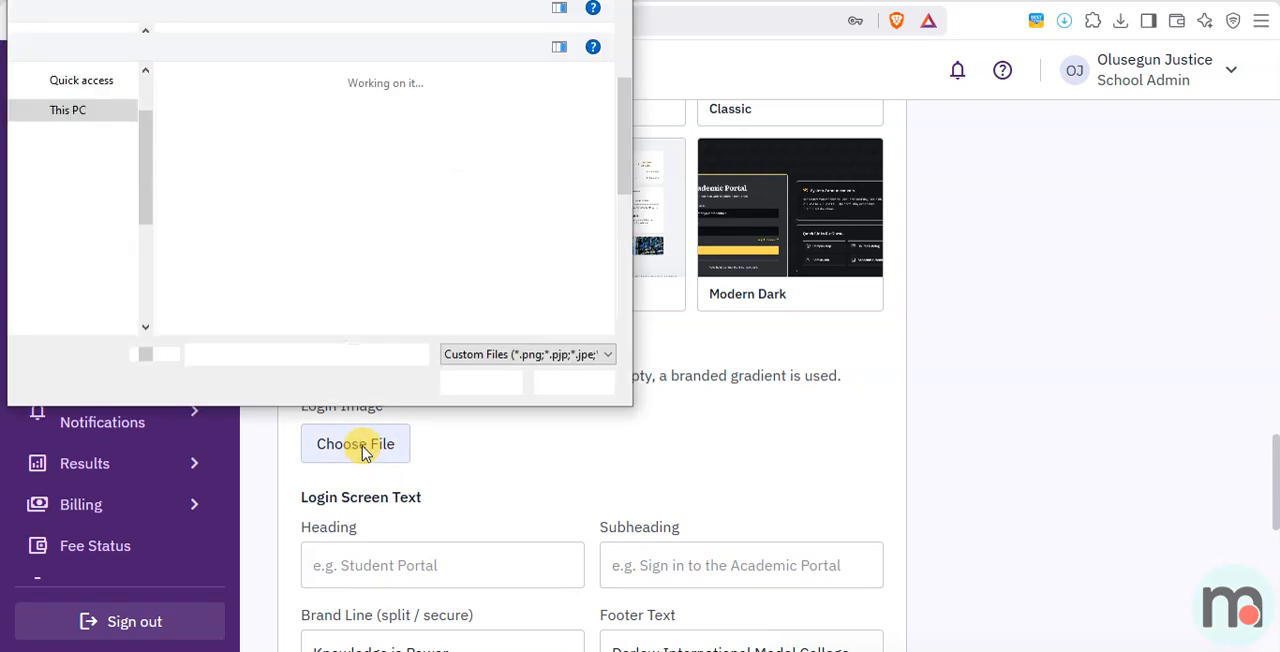
{"action": "left_click", "coordinate": [418, 133]}
{"action": "double_click", "coordinate": [418, 133]}
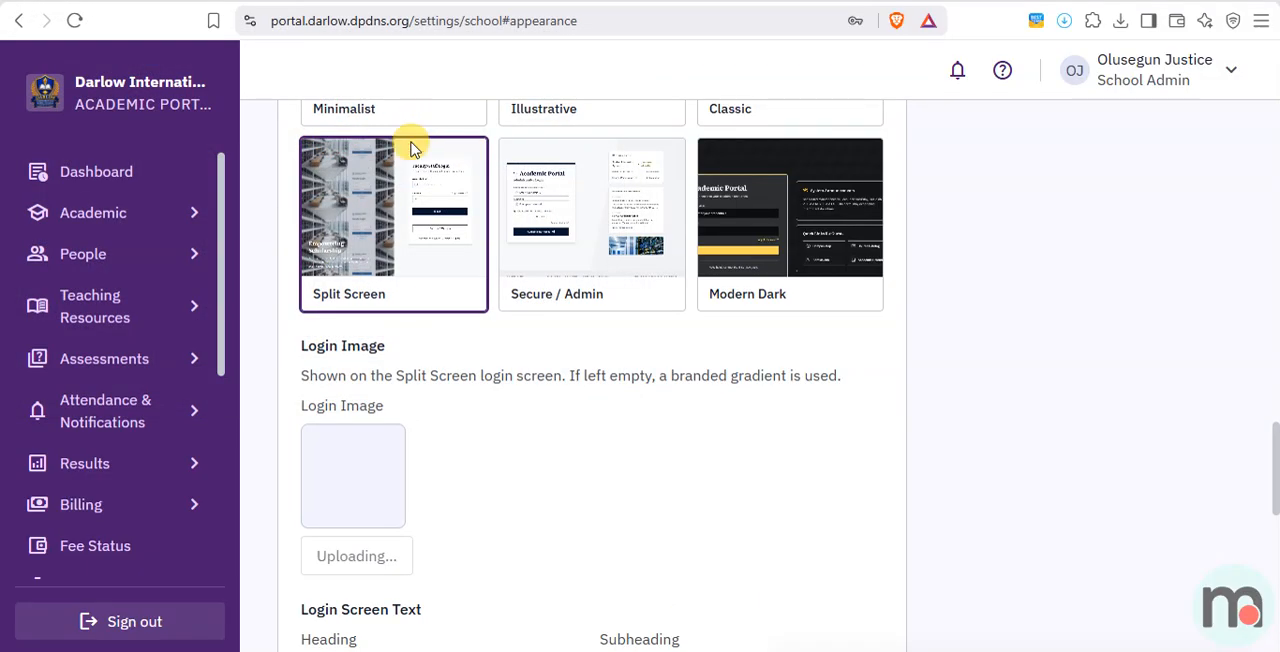
Check the login image and the login screen text fields, and save the school settings.
{"action": "scroll", "coordinate": [437, 414], "scroll_direction": "down", "scroll_amount": 1}
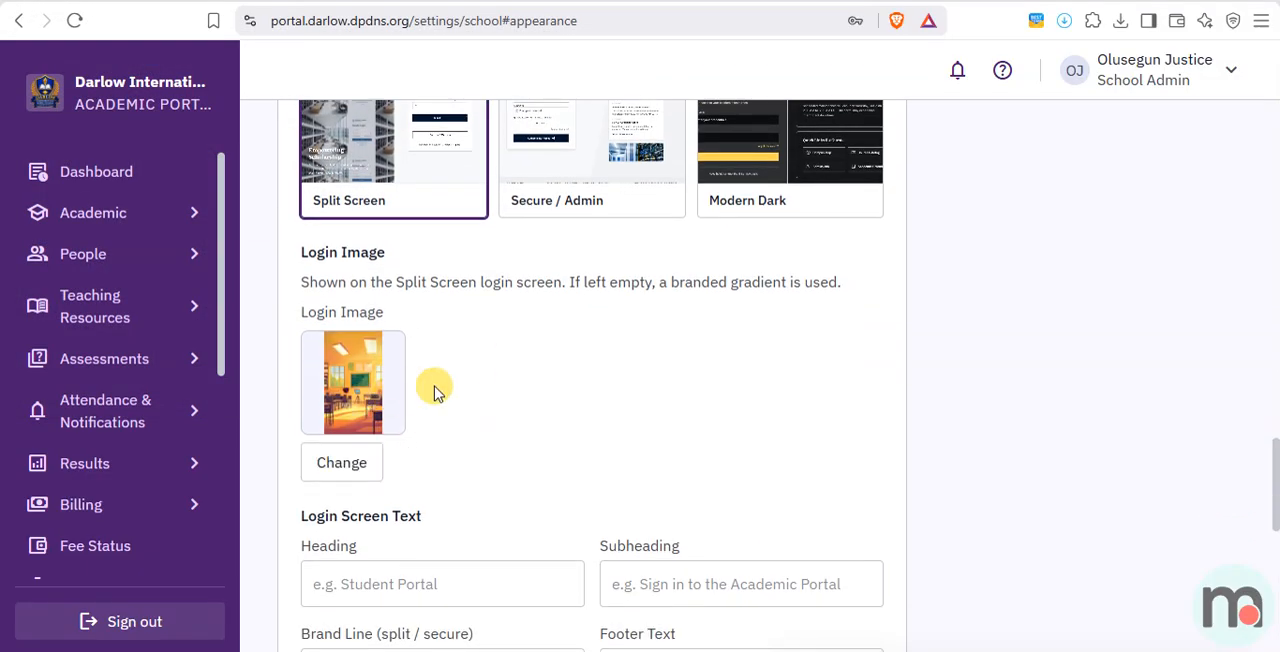
{"action": "scroll", "coordinate": [430, 380], "scroll_direction": "down", "scroll_amount": 2}
{"action": "scroll", "coordinate": [420, 360], "scroll_direction": "up", "scroll_amount": 2}
{"action": "scroll", "coordinate": [473, 326], "scroll_direction": "up", "scroll_amount": 2}
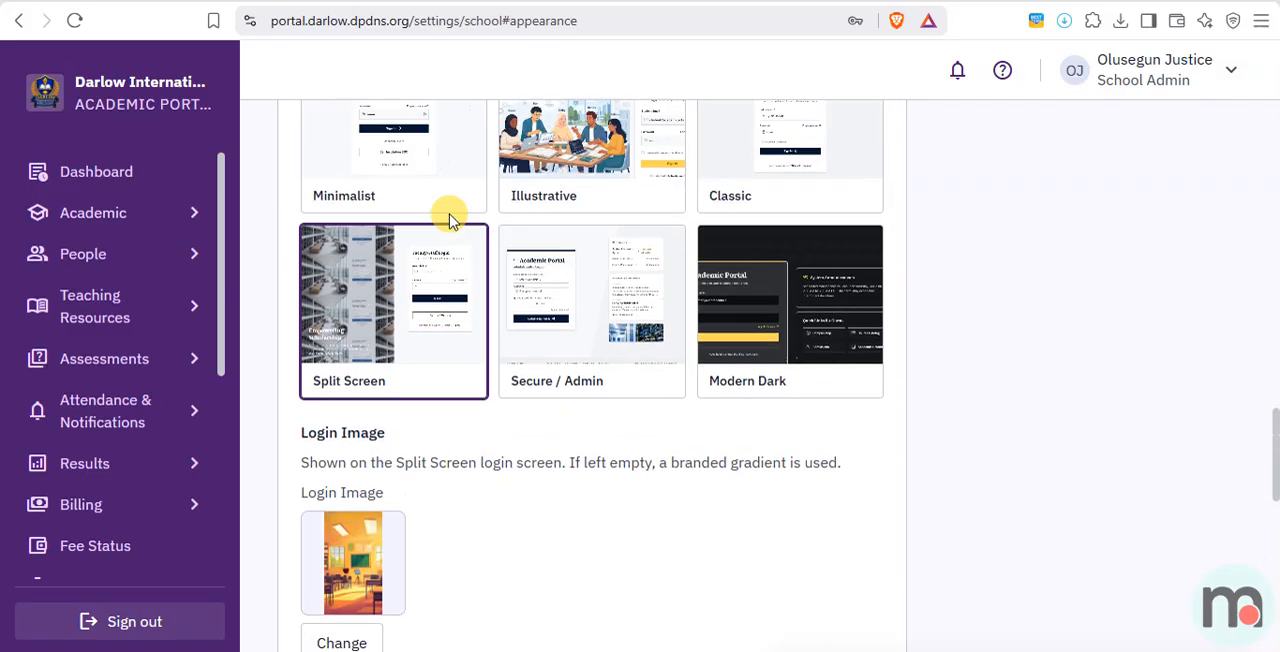
{"action": "scroll", "coordinate": [557, 423], "scroll_direction": "down", "scroll_amount": 3}
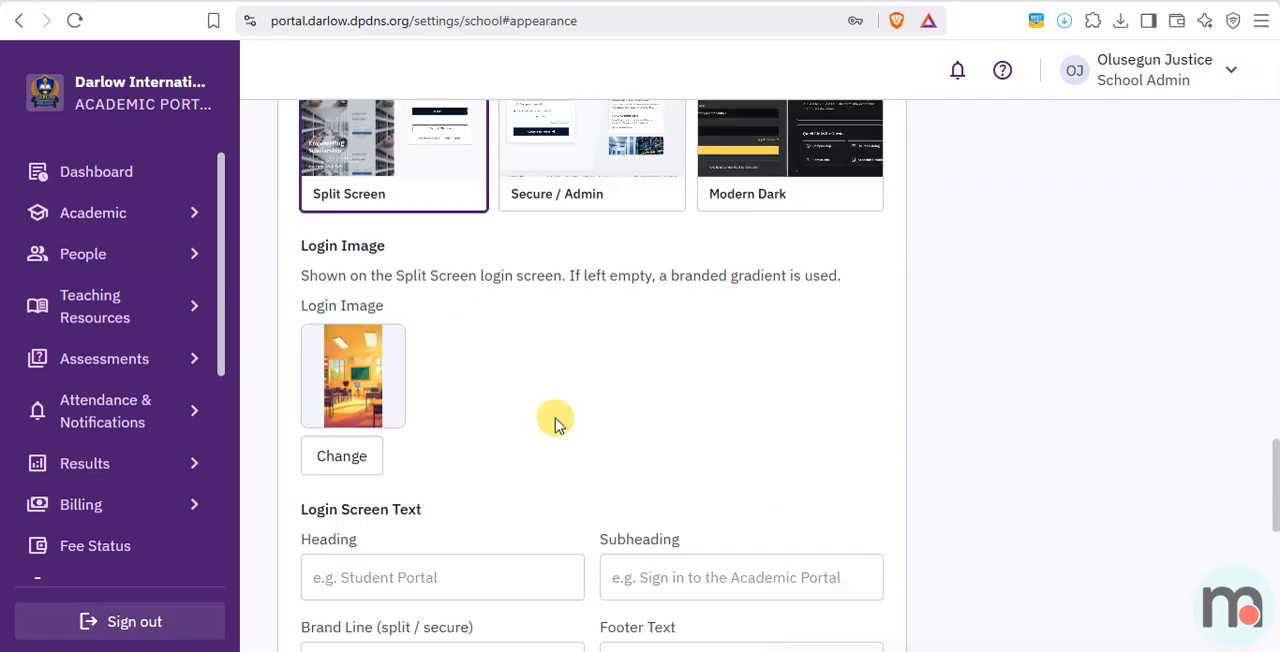
{"action": "left_click", "coordinate": [386, 404]}
{"action": "left_click", "coordinate": [682, 400]}
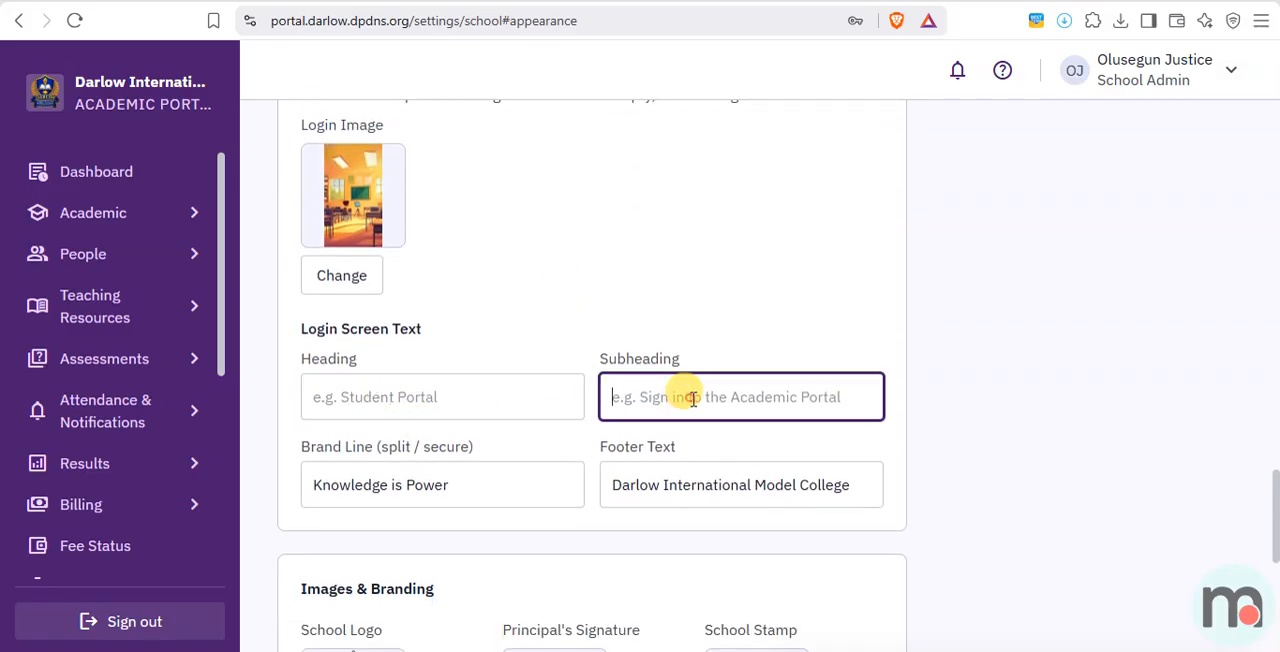
{"action": "scroll", "coordinate": [363, 497], "scroll_direction": "down", "scroll_amount": 3}
{"action": "scroll", "coordinate": [805, 507], "scroll_direction": "down", "scroll_amount": 2}
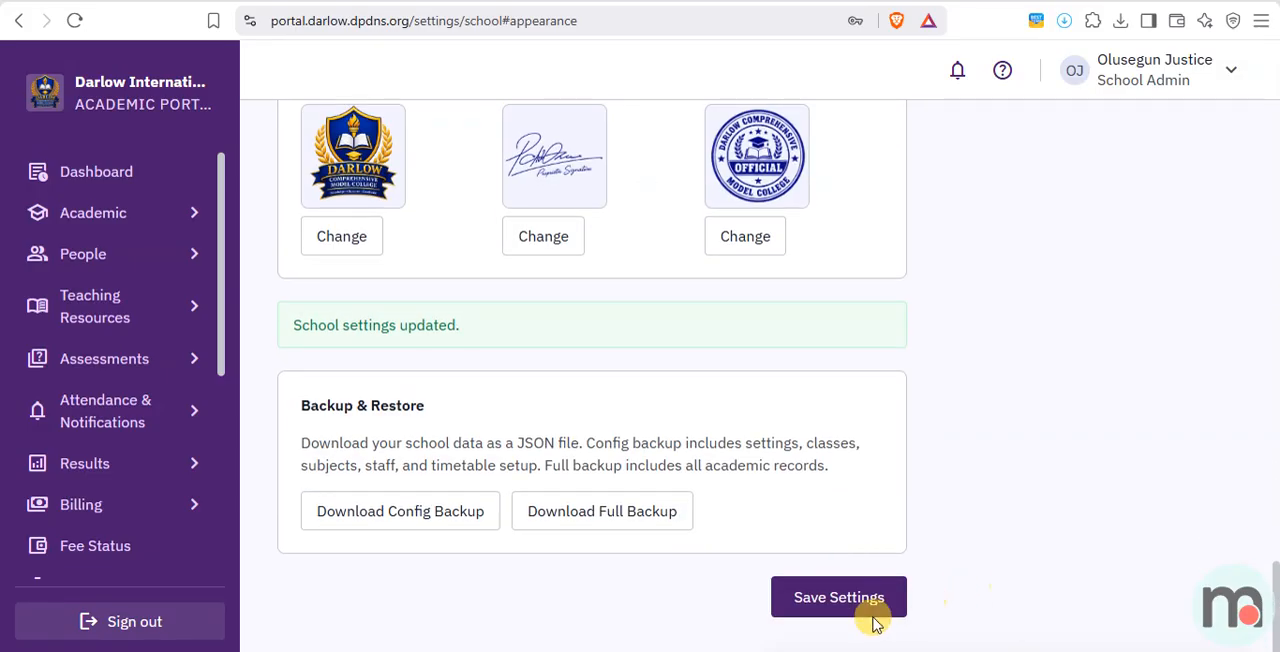
{"action": "left_click", "coordinate": [868, 612]}
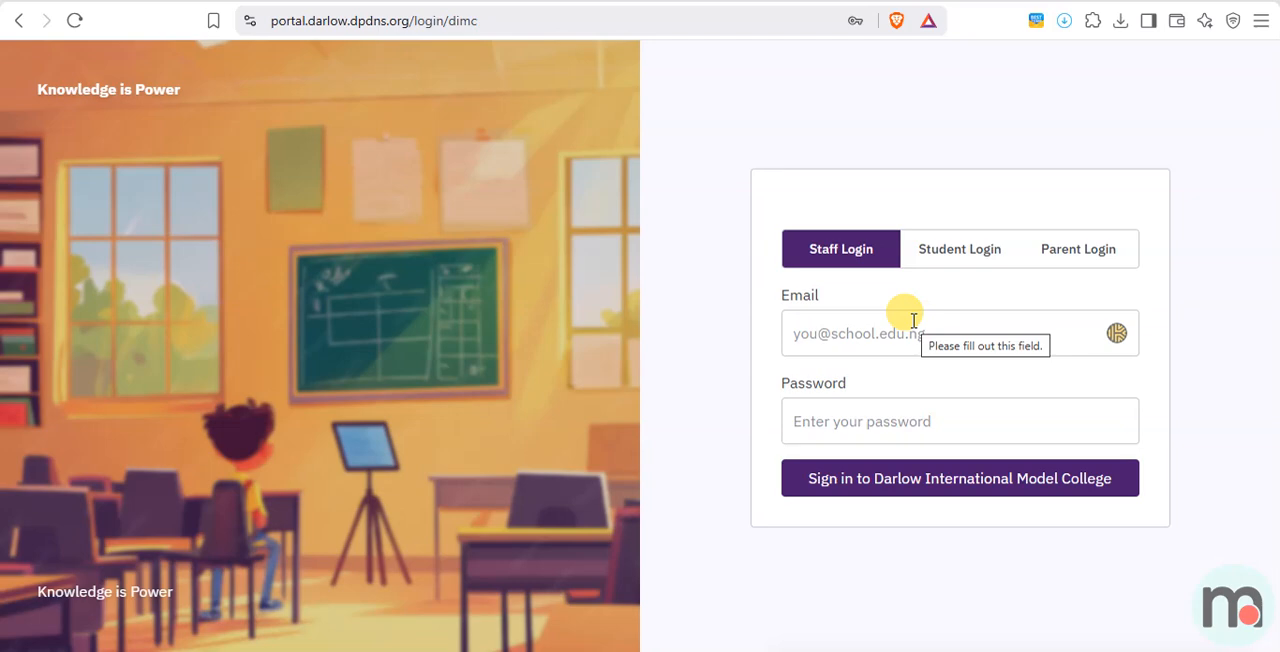
Sign in through the staff login of the school portal with the saved administrator email and password.
{"action": "left_click", "coordinate": [877, 333]}
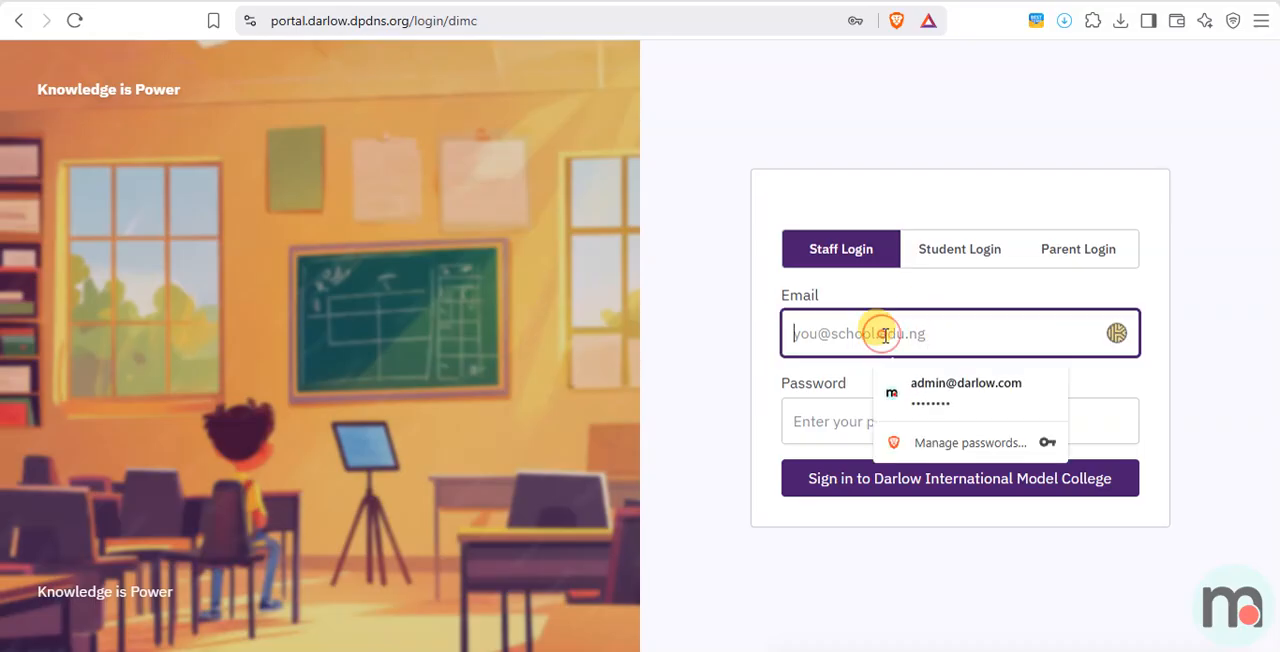
{"action": "left_click", "coordinate": [922, 385]}
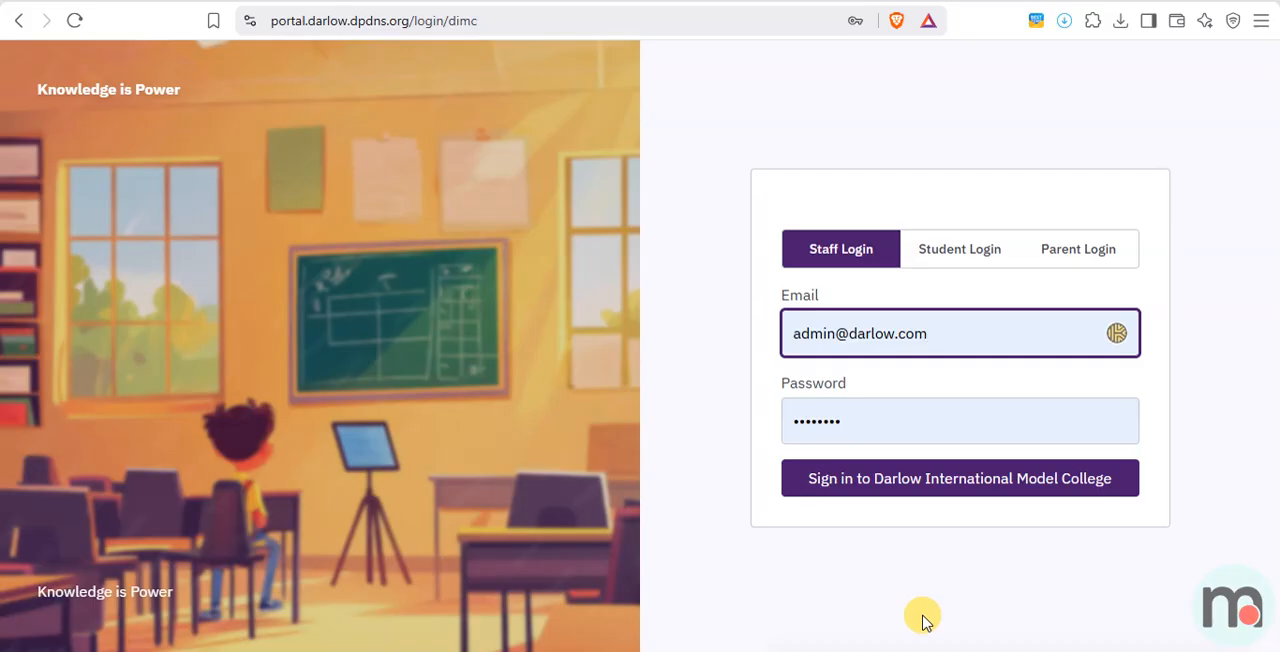
{"action": "left_click", "coordinate": [966, 486]}
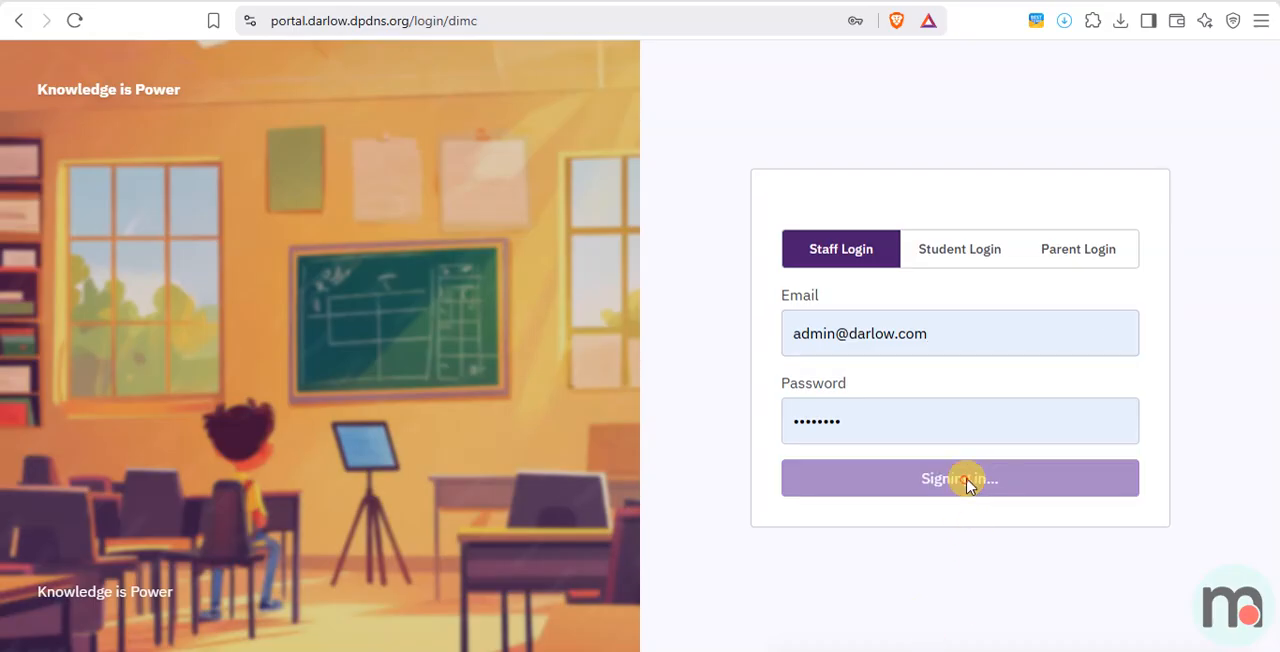